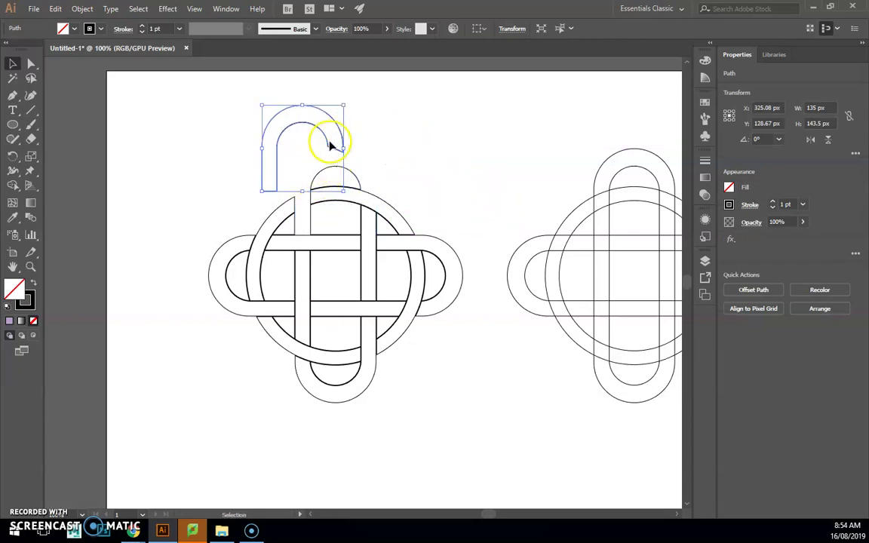
Undo the moves of the knot's upper arc piece and apply the 3 pt. Round brush to all paths of the filled knot.
key(ctrl+z)
key(ctrl+z)
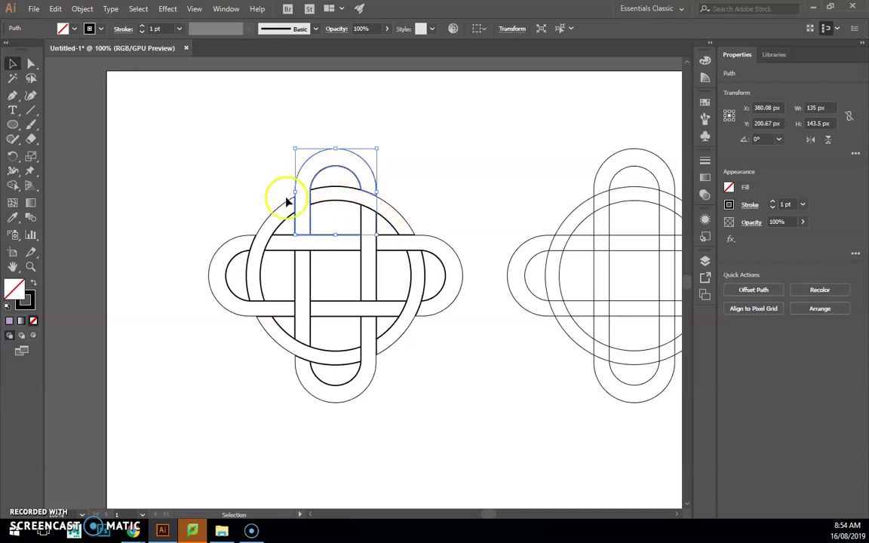
drag(184, 123, 466, 441)
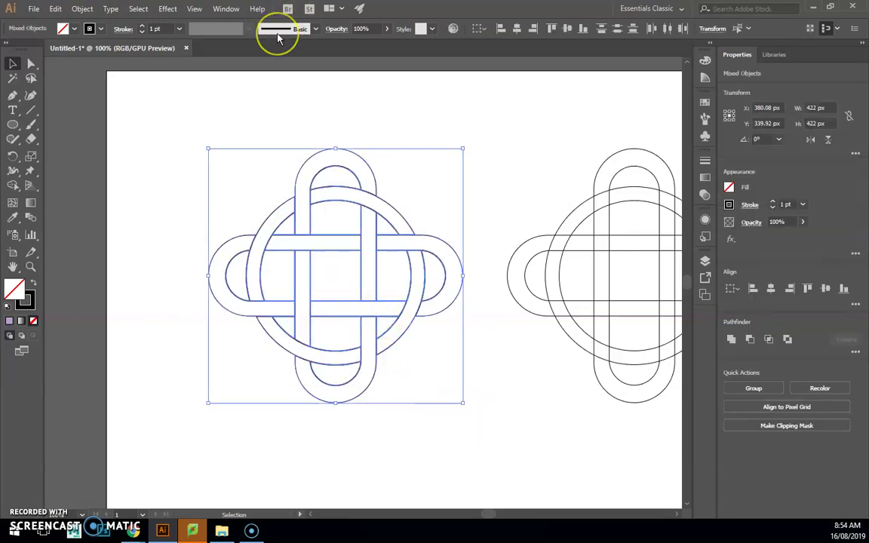
click(315, 29)
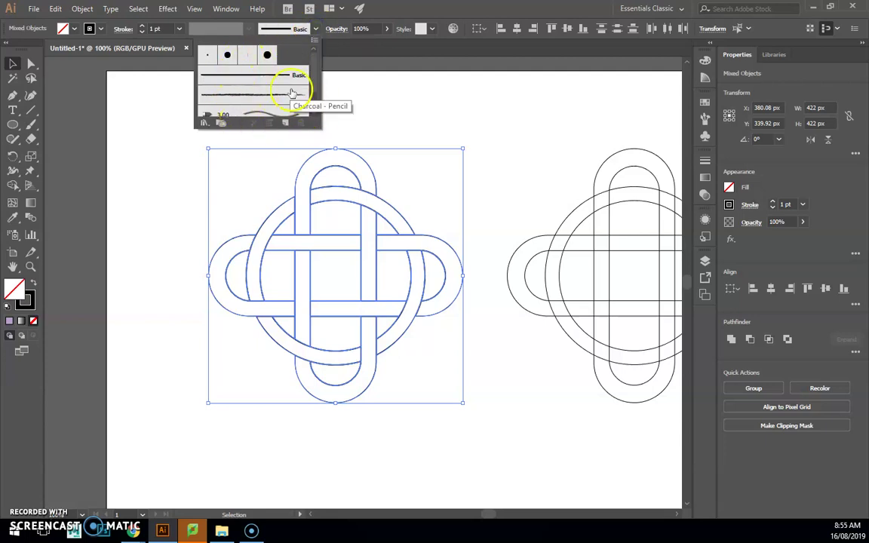
click(209, 63)
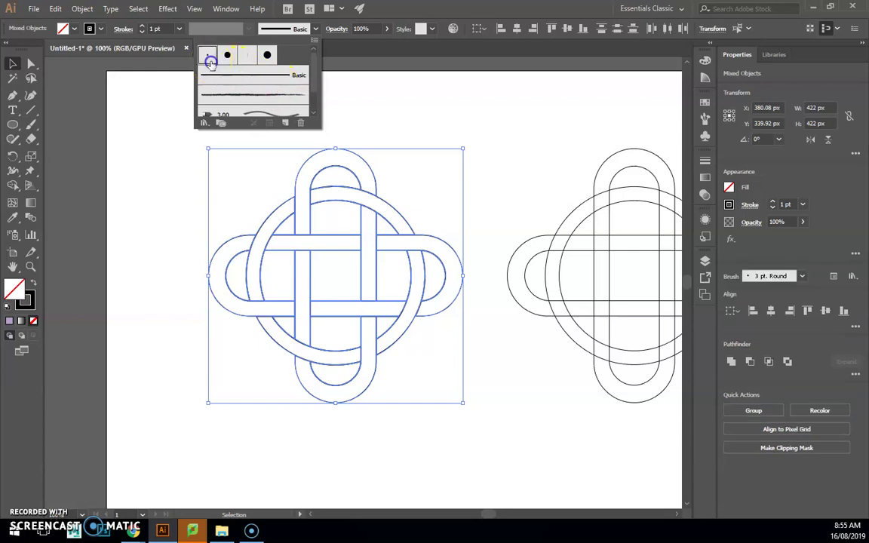
click(169, 150)
click(179, 154)
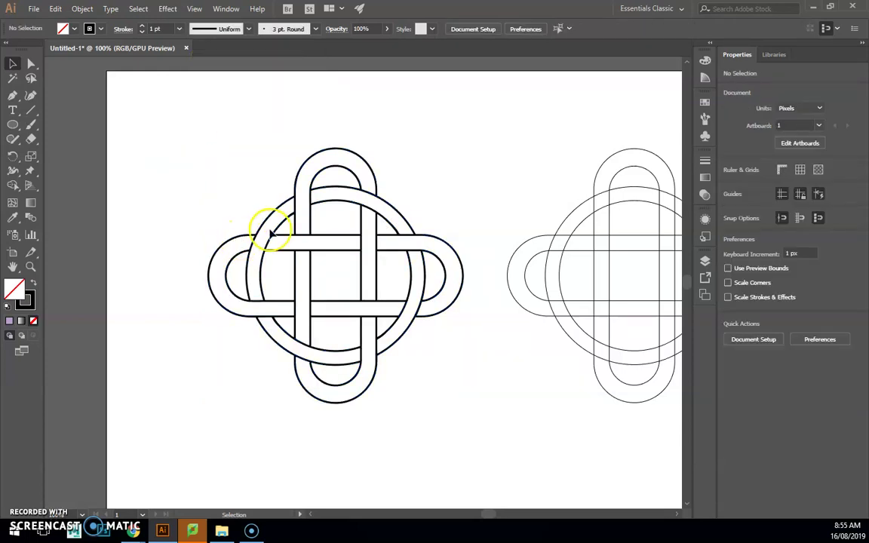
Try the 5 pt. Flat, Touch Calligraphic and Charcoal - Pencil brushes on the whole interlaced knot.
drag(173, 122, 445, 389)
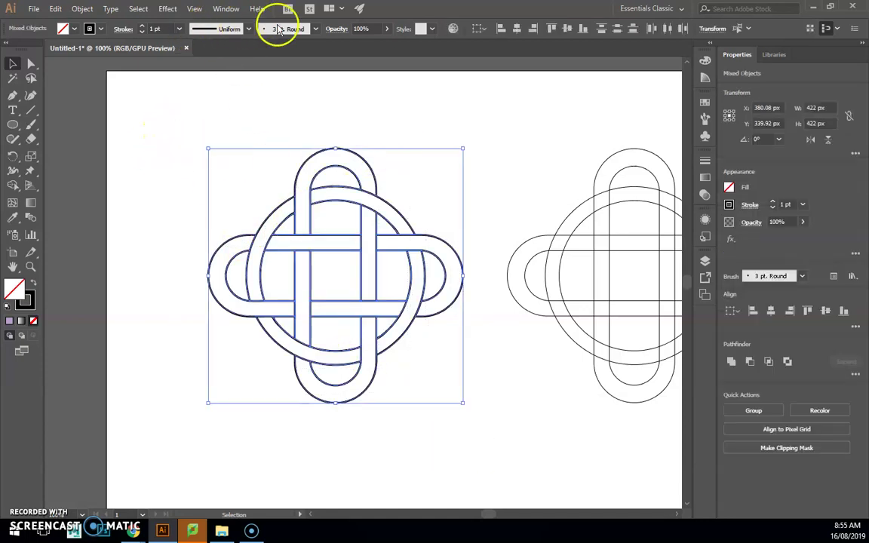
click(315, 29)
click(246, 57)
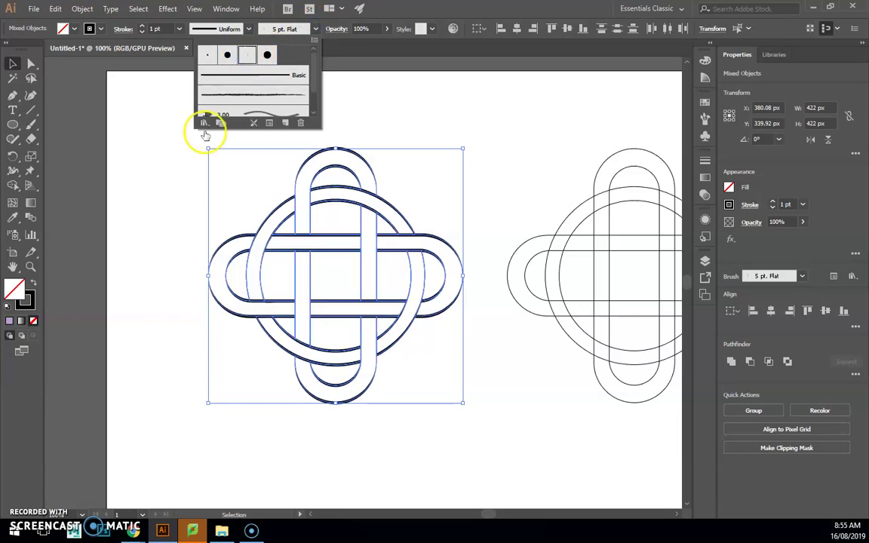
click(315, 30)
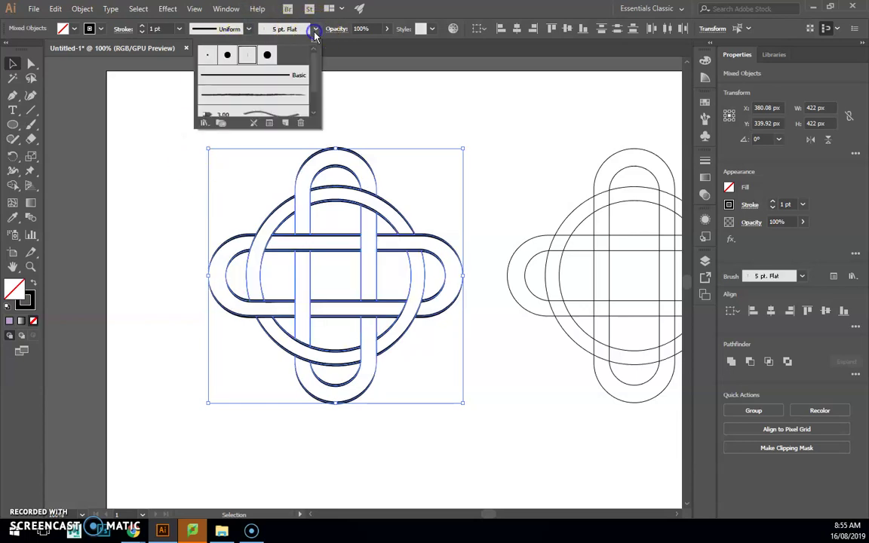
click(228, 56)
click(267, 55)
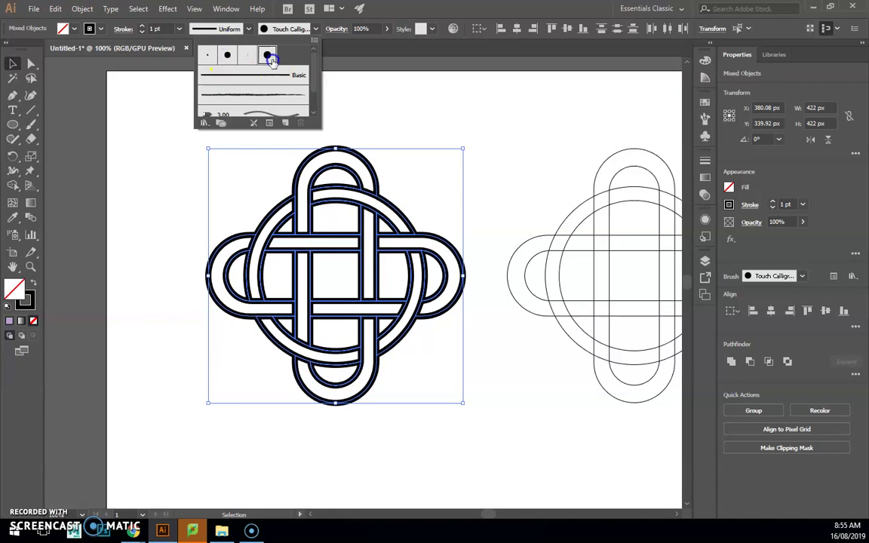
click(273, 94)
click(176, 126)
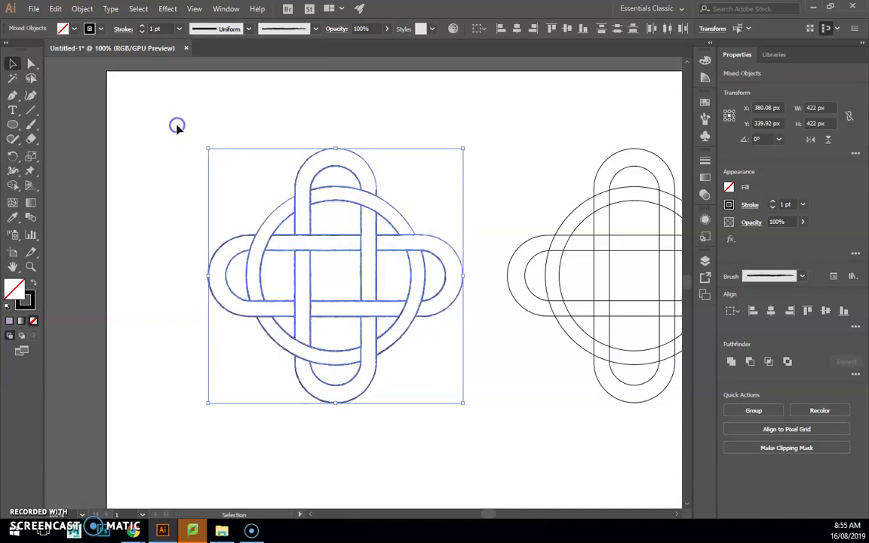
click(177, 126)
Apply the 3 pt. Round brush to all paths of the interlaced knot again and deselect it.
drag(160, 103, 385, 337)
click(312, 32)
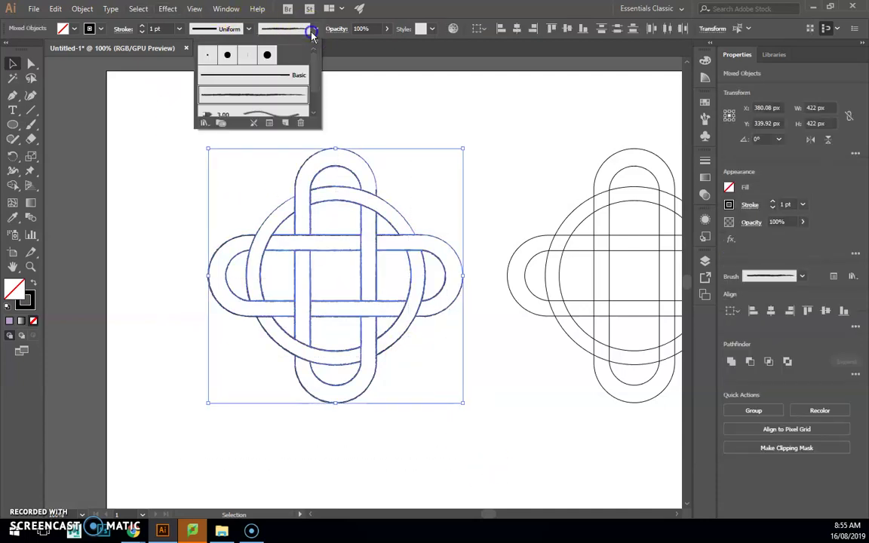
click(208, 56)
click(173, 118)
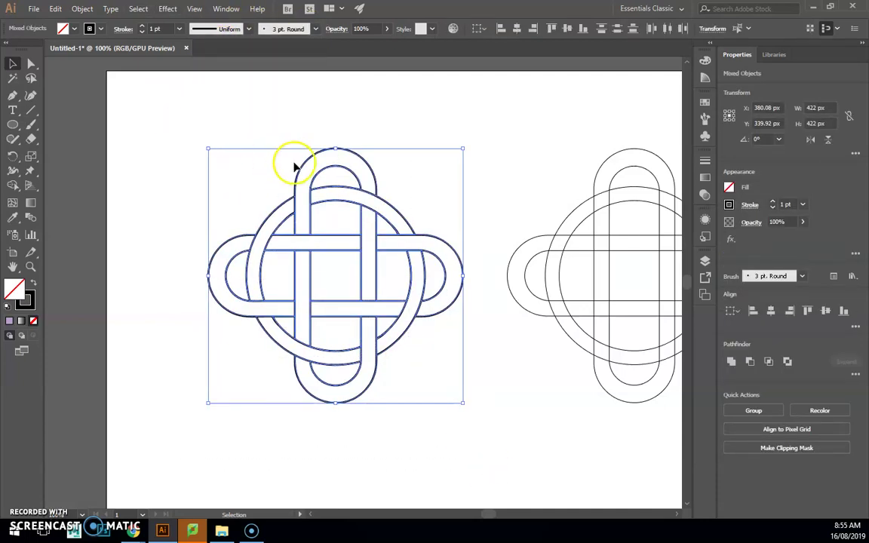
click(469, 116)
scroll(421, 200, up, 1)
scroll(420, 201, down, 2)
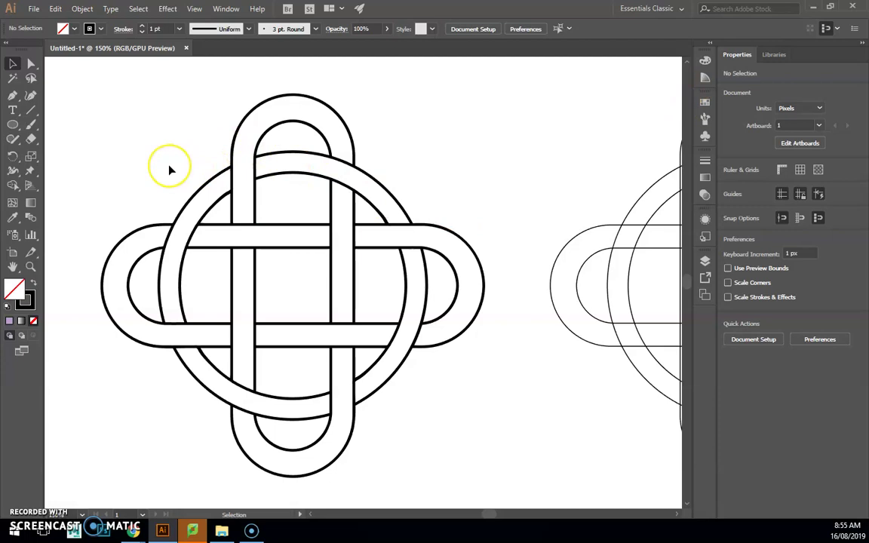
Set the fill color to the light blue 94C1FF from the color spectrum.
click(704, 77)
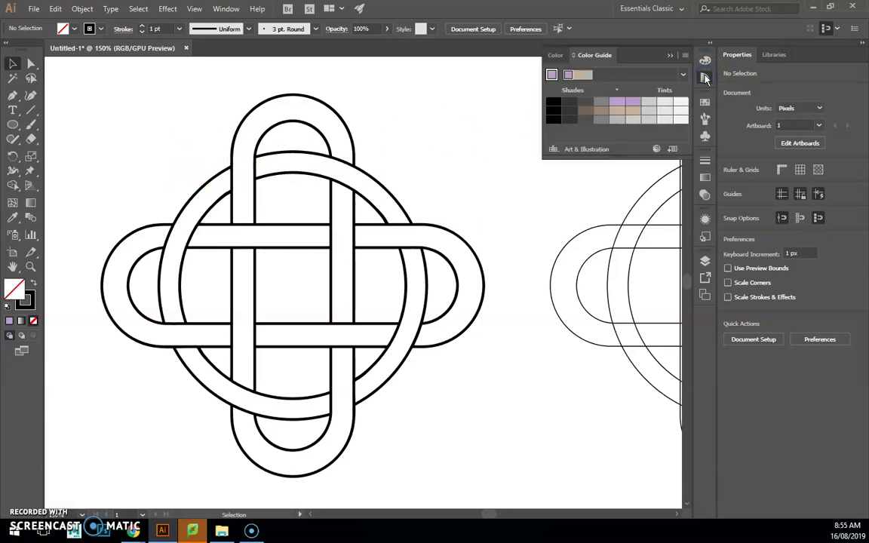
click(704, 61)
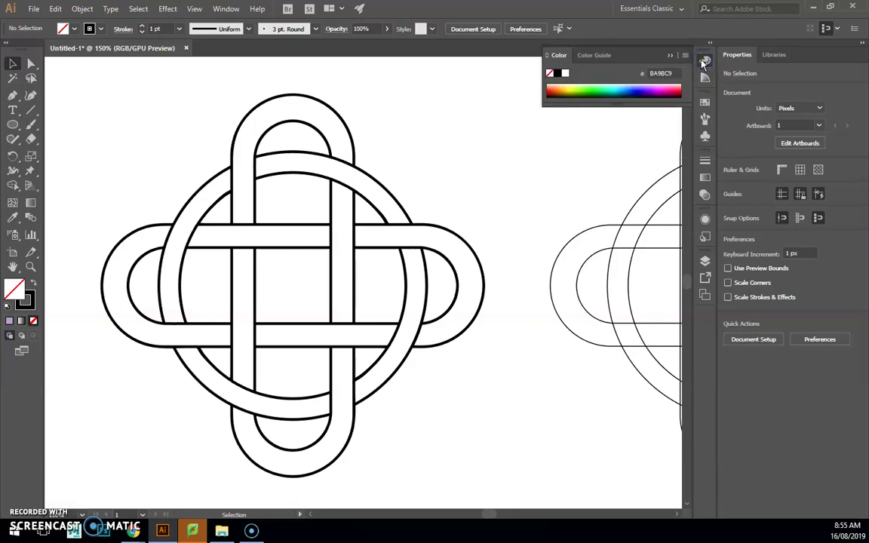
click(642, 90)
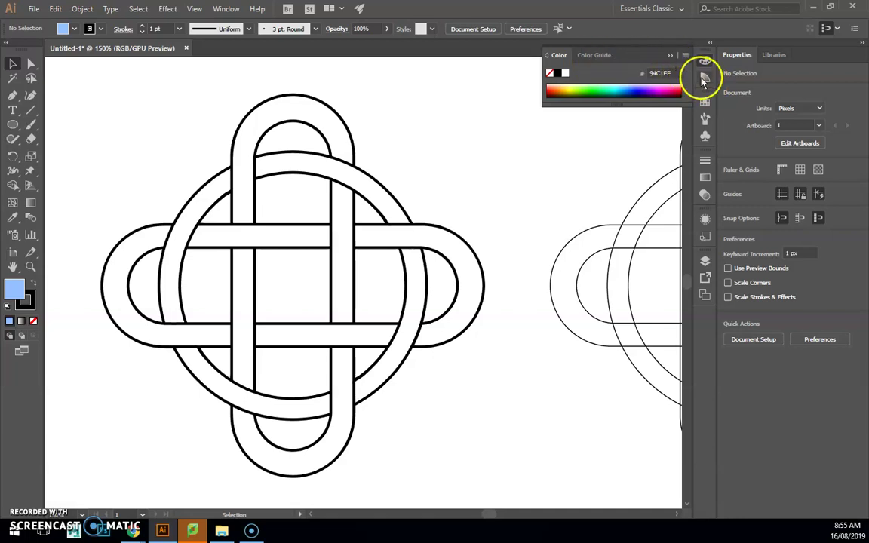
Examine the Color Guide's harmony rules based on the light blue fill color.
click(704, 79)
click(682, 75)
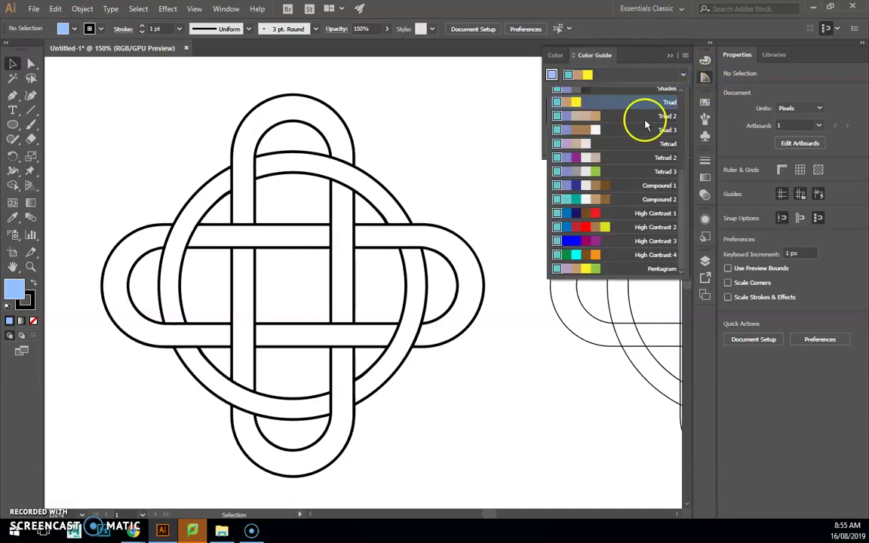
scroll(617, 162, up, 3)
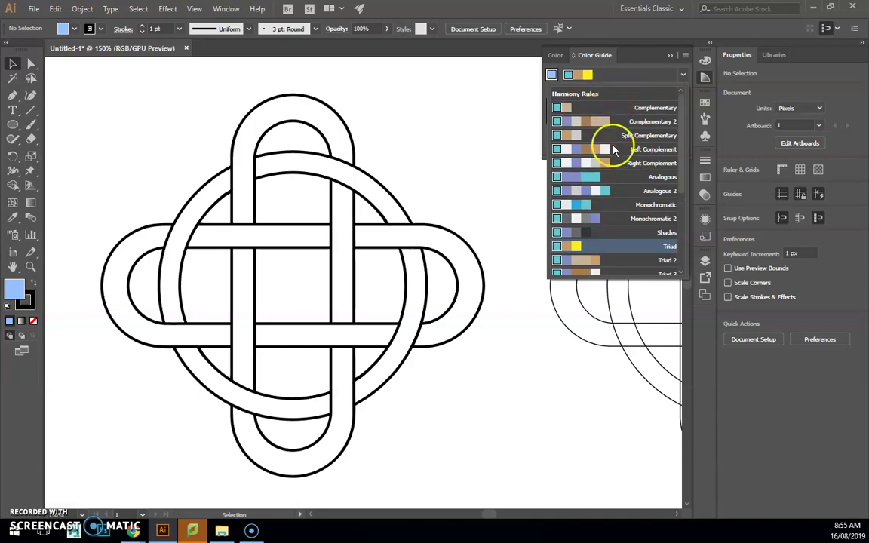
scroll(596, 181, down, 2)
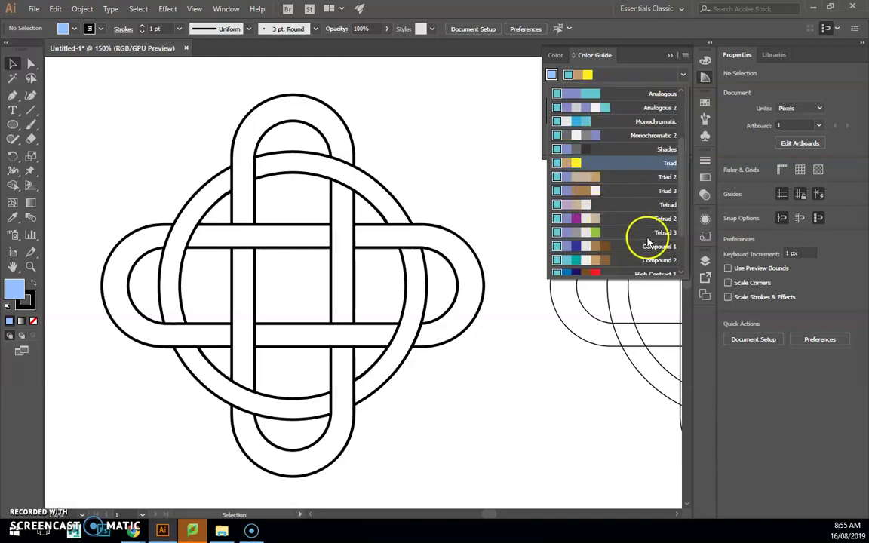
scroll(645, 237, down, 1)
scroll(604, 241, down, 1)
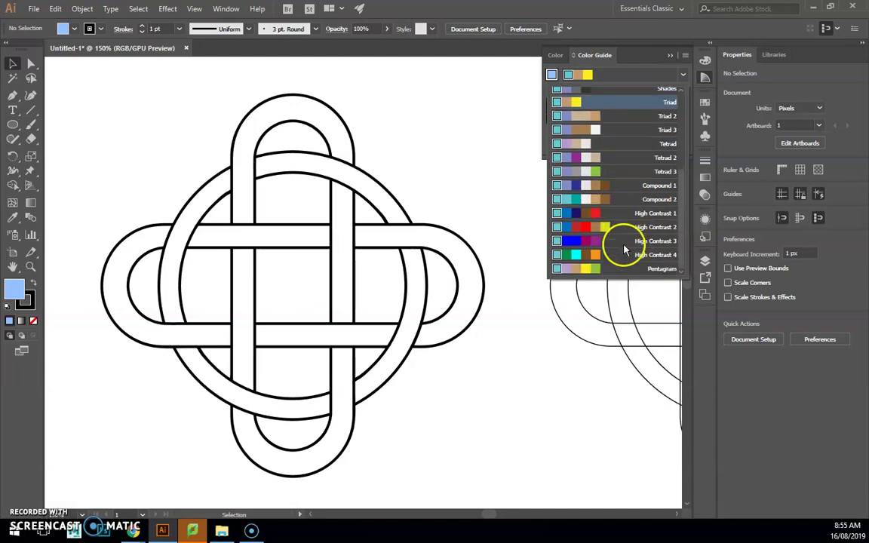
scroll(639, 249, up, 3)
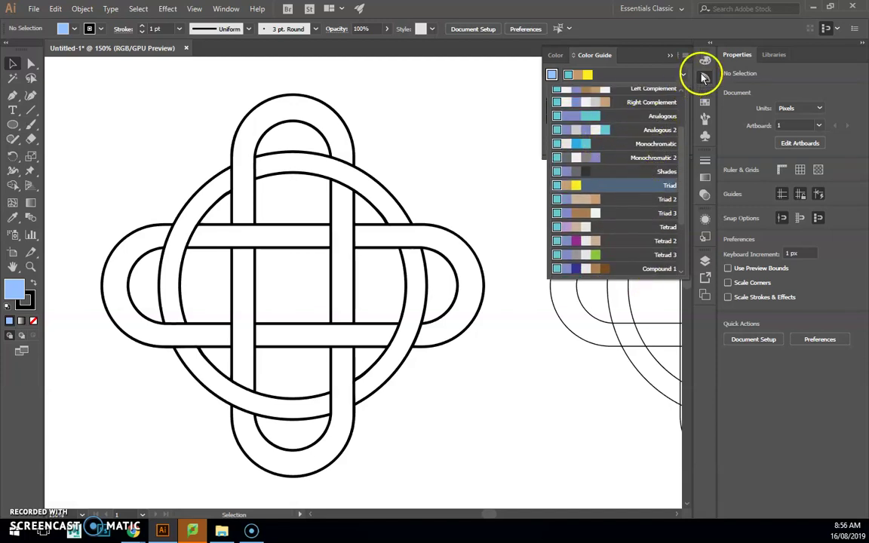
click(703, 65)
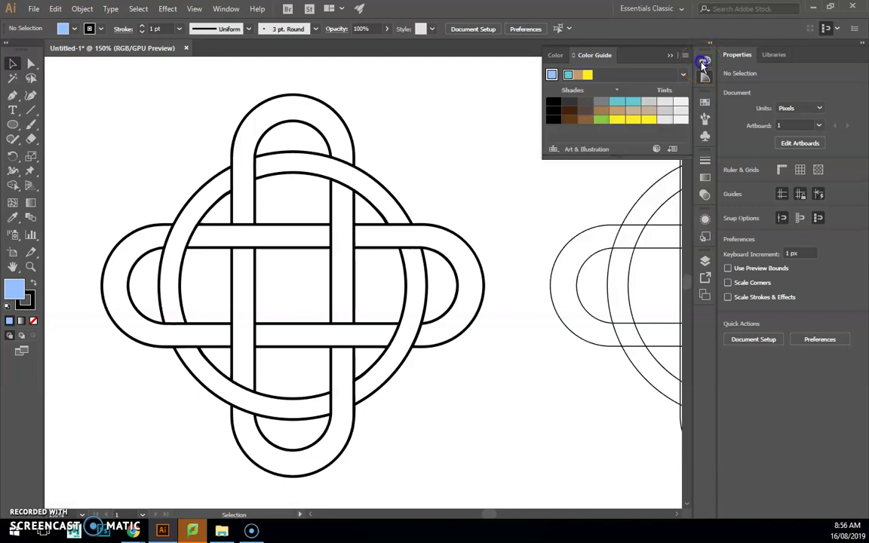
click(703, 65)
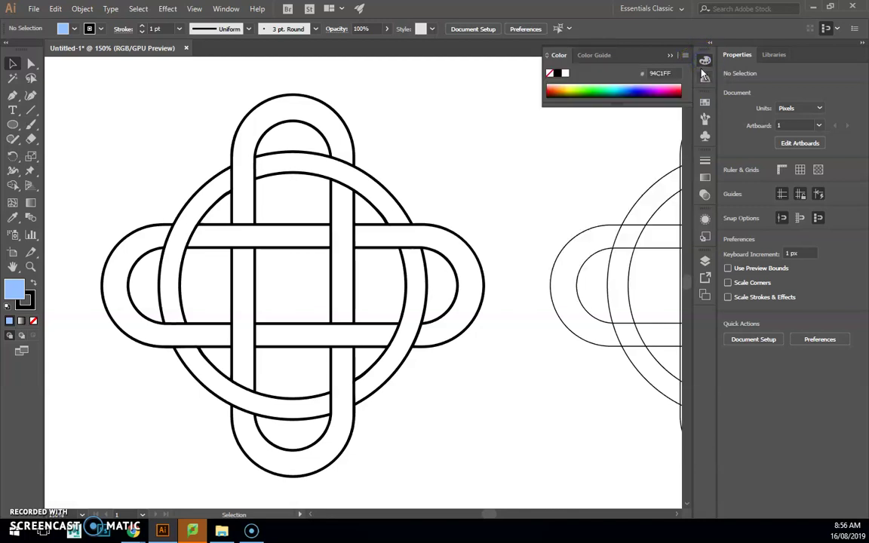
click(593, 56)
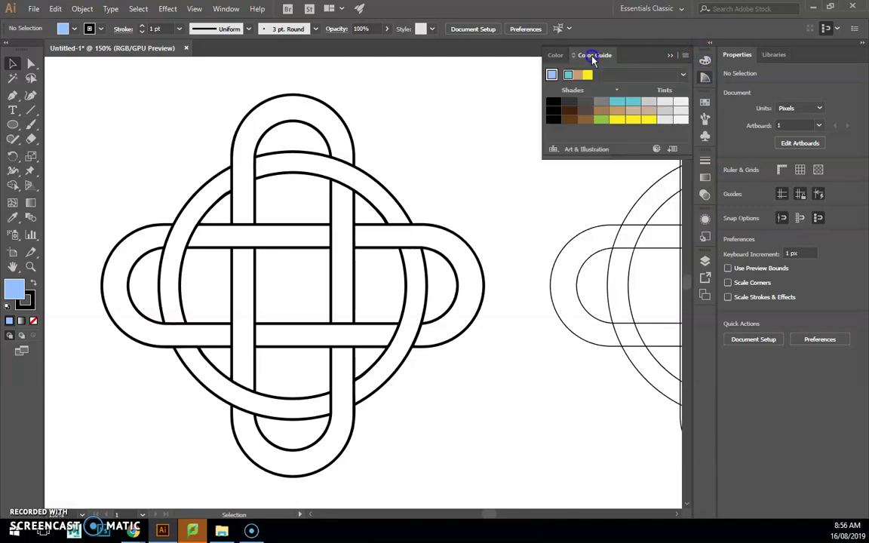
Try the Color Guide with no library limit and with the Ice Cream food library, and look through its harmony rules.
click(555, 150)
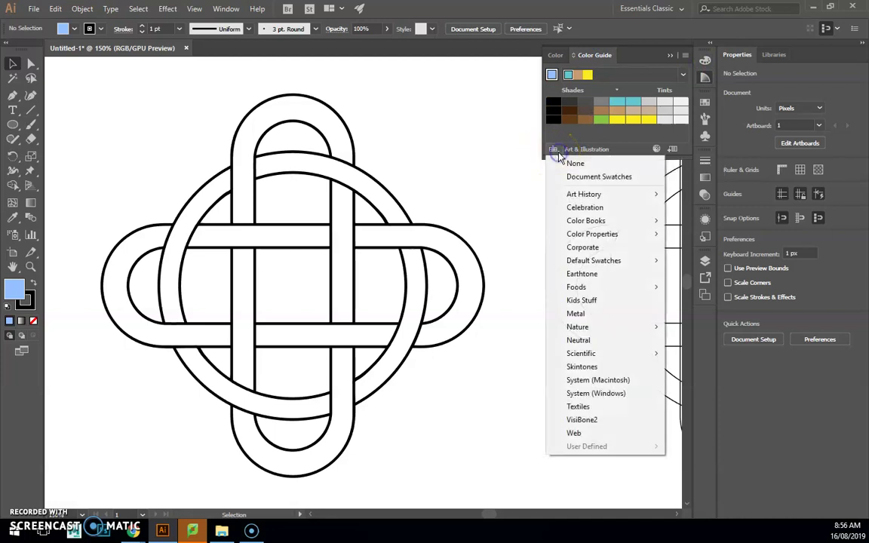
click(562, 163)
click(556, 149)
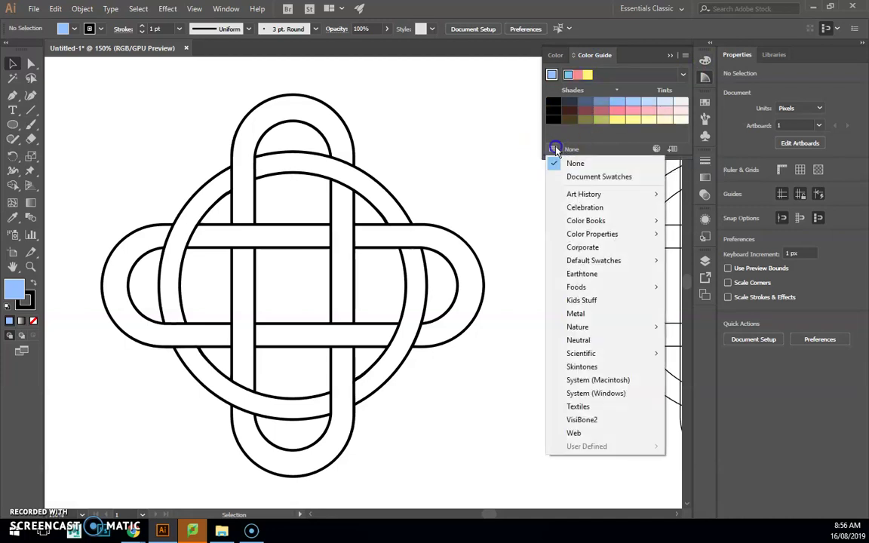
mouse_move(601, 194)
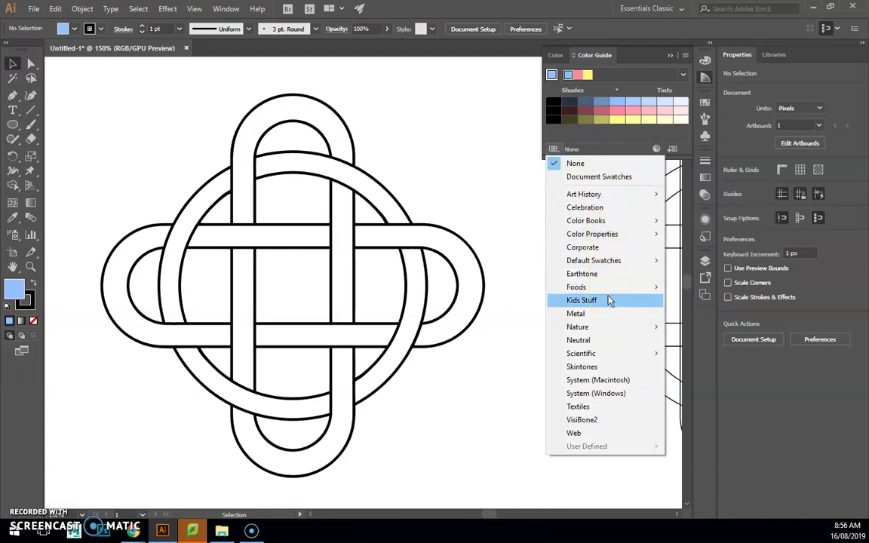
mouse_move(602, 286)
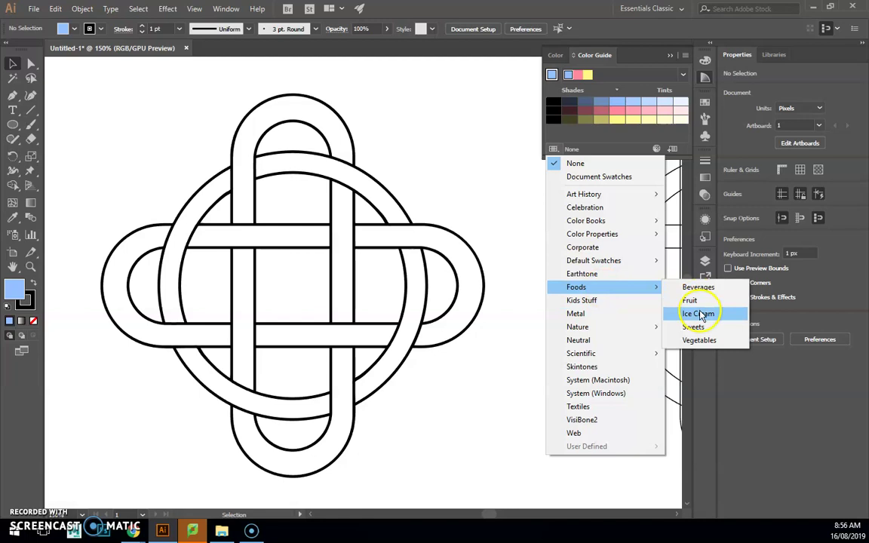
click(699, 314)
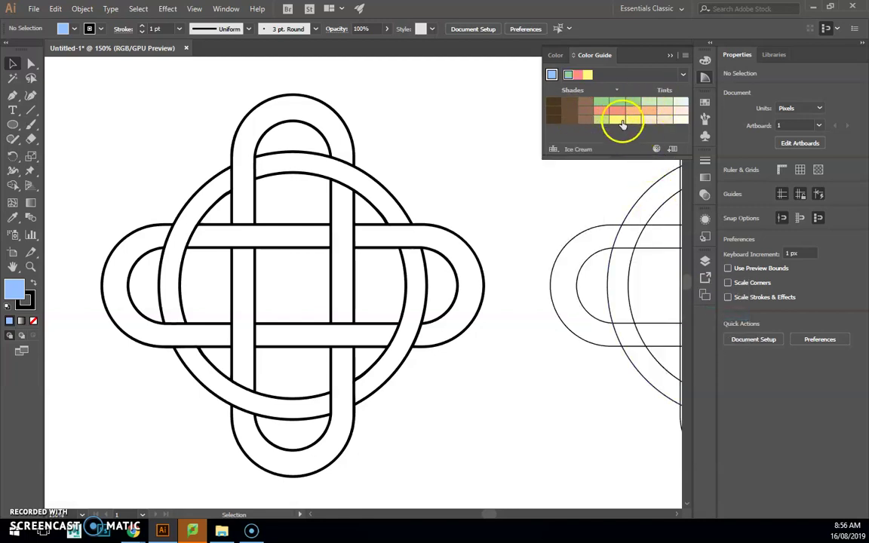
click(683, 75)
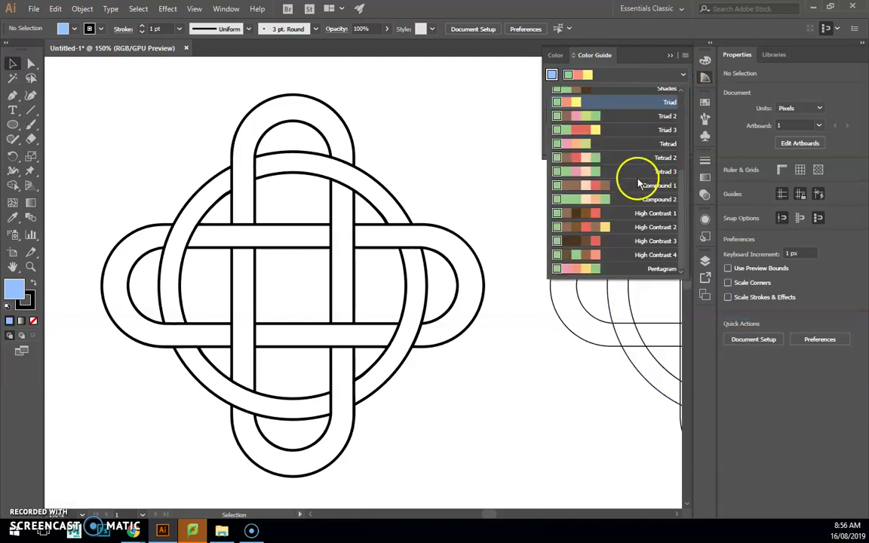
scroll(646, 110, up, 2)
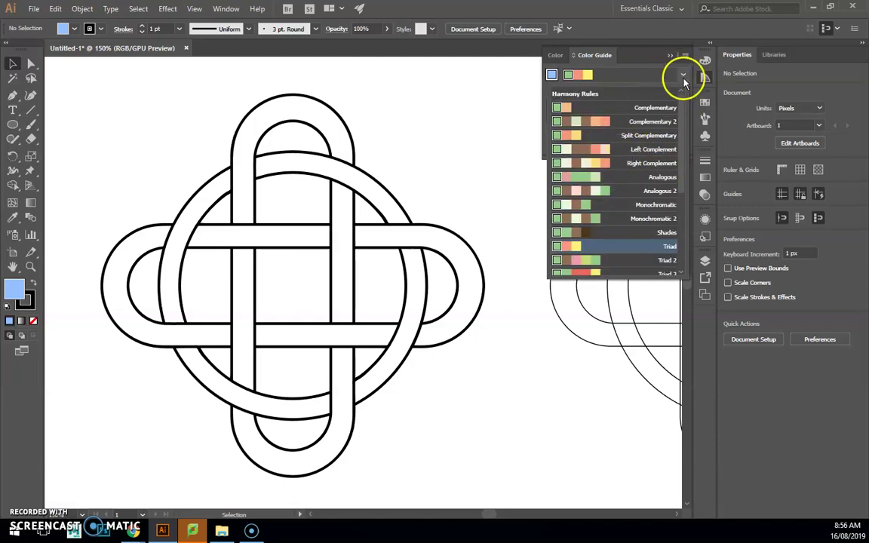
click(683, 74)
Try limiting the Color Guide to the Middle Ages art history library and look through its harmony rules.
click(559, 151)
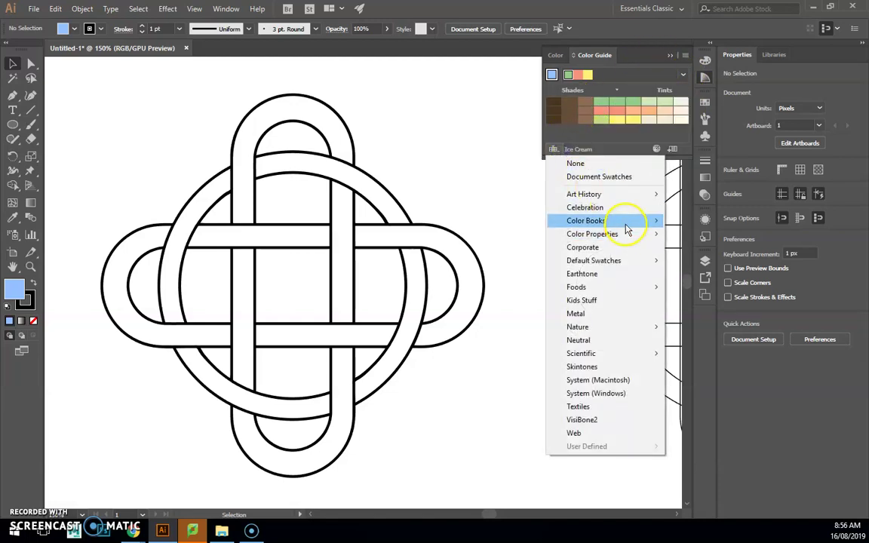
mouse_move(619, 223)
mouse_move(637, 198)
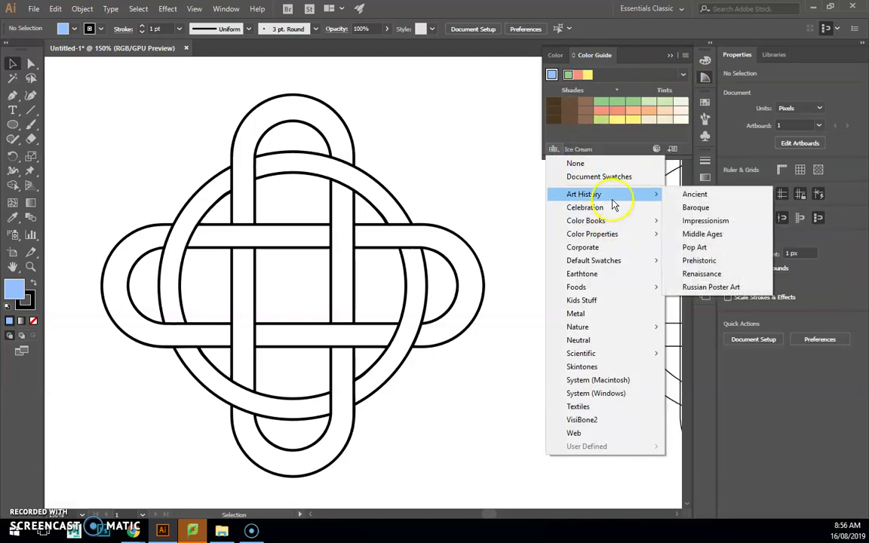
click(690, 233)
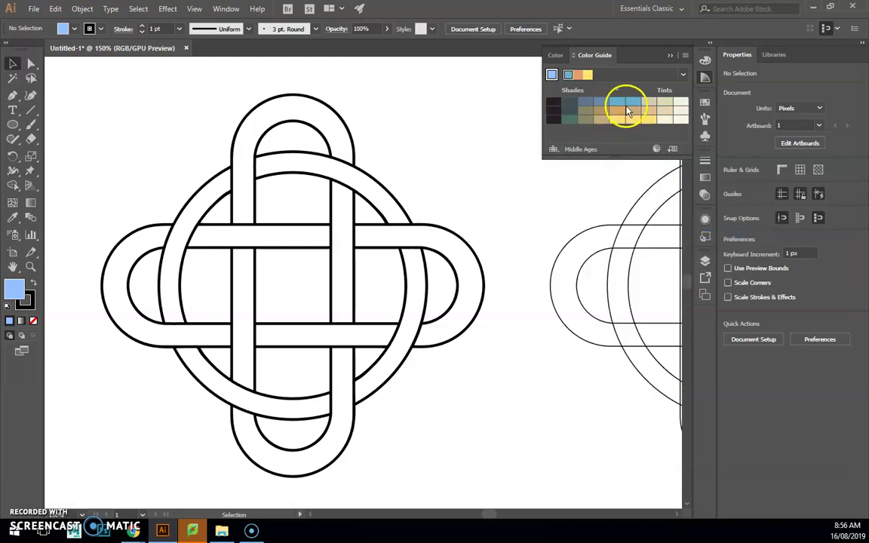
click(684, 75)
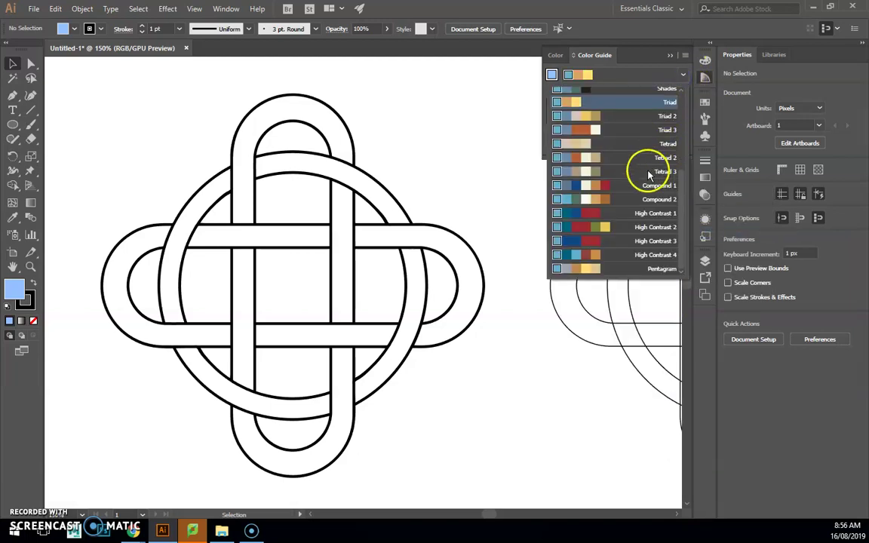
scroll(611, 188, up, 4)
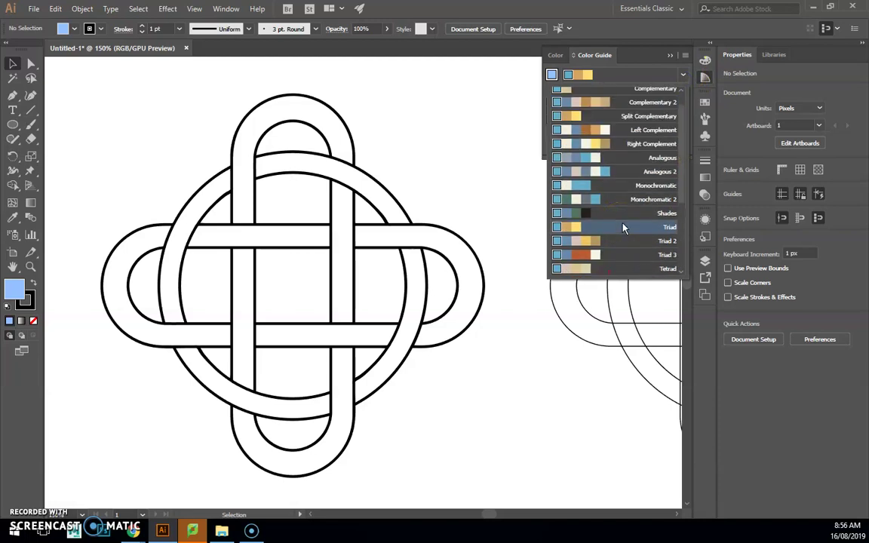
click(681, 74)
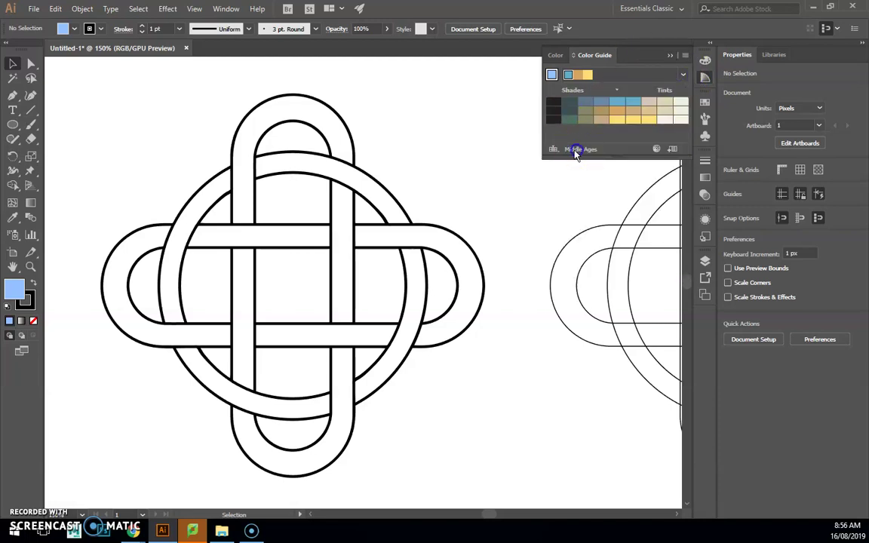
Limit the Color Guide to the Ancient art history library and choose the Triad 3 harmony rule.
click(555, 149)
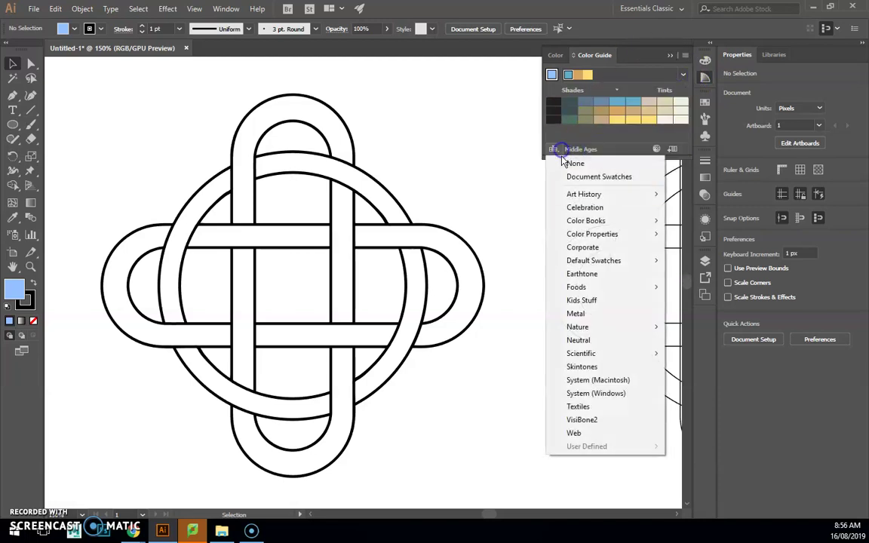
click(590, 194)
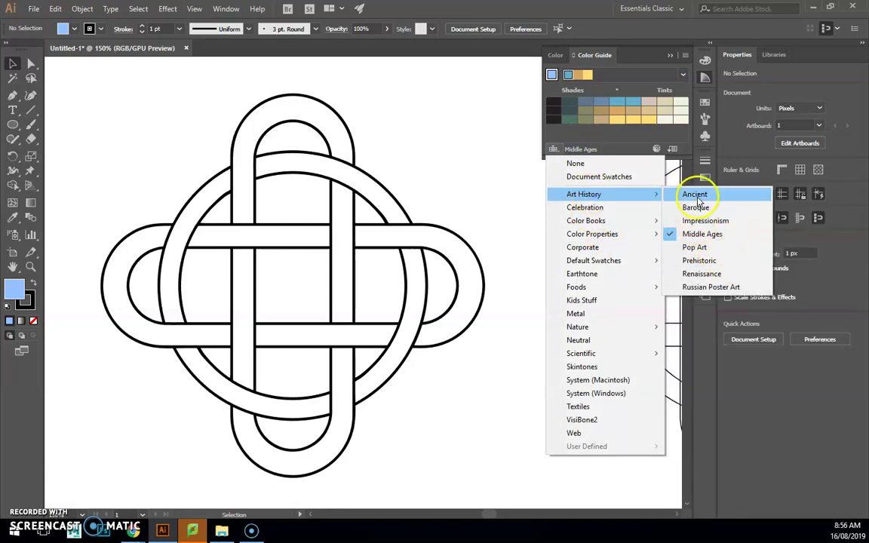
click(695, 194)
click(684, 75)
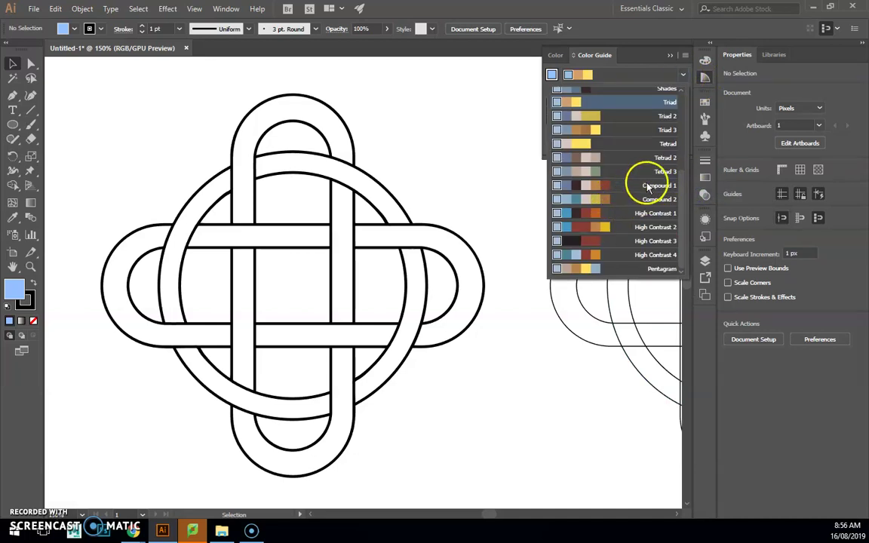
click(640, 131)
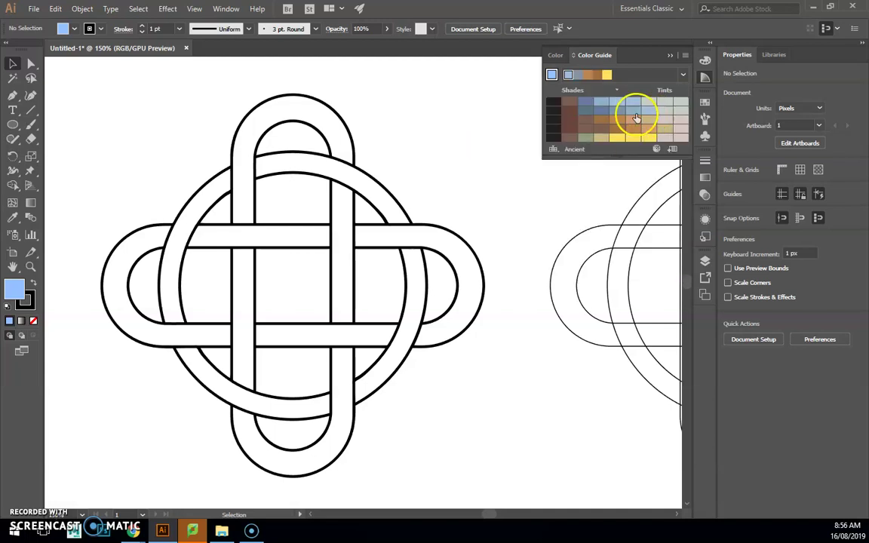
Convert the whole interlaced knot to a Live Paint group, using the Color Guide's light blue as fill.
drag(70, 79, 515, 489)
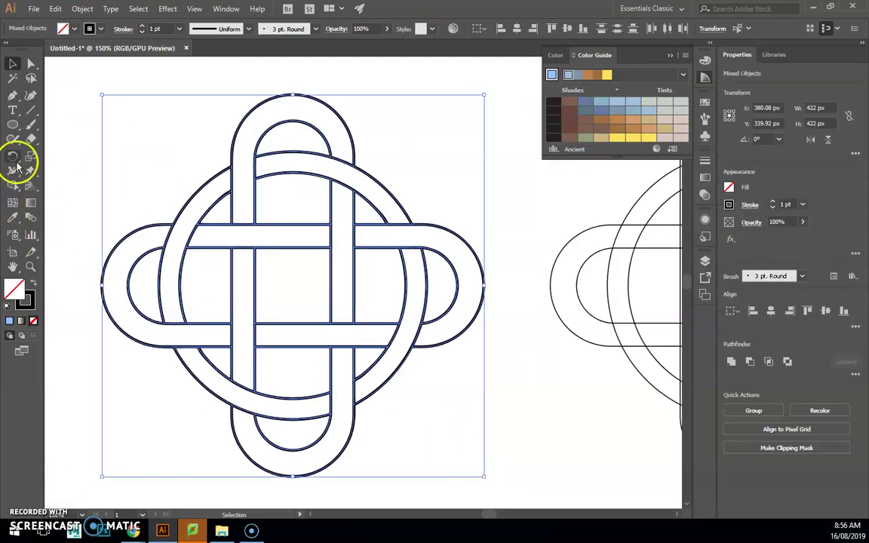
click(12, 187)
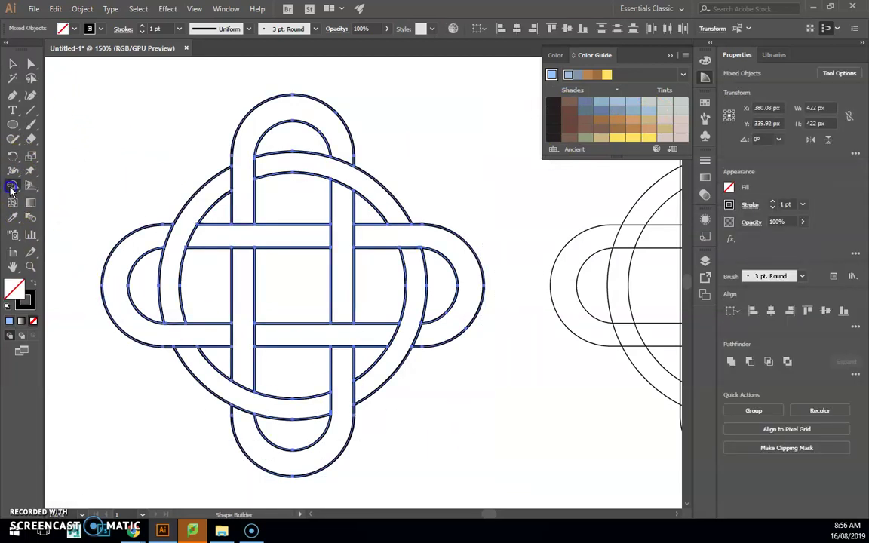
click(90, 199)
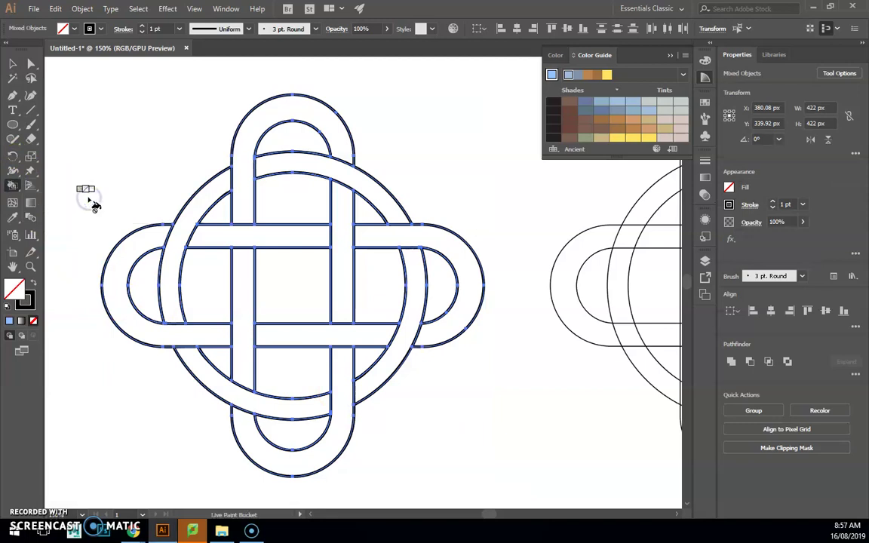
click(320, 160)
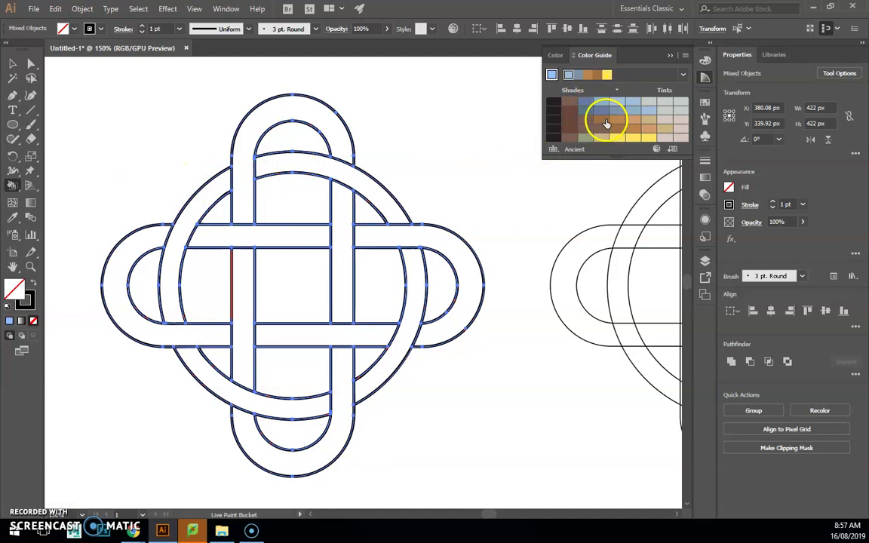
click(617, 103)
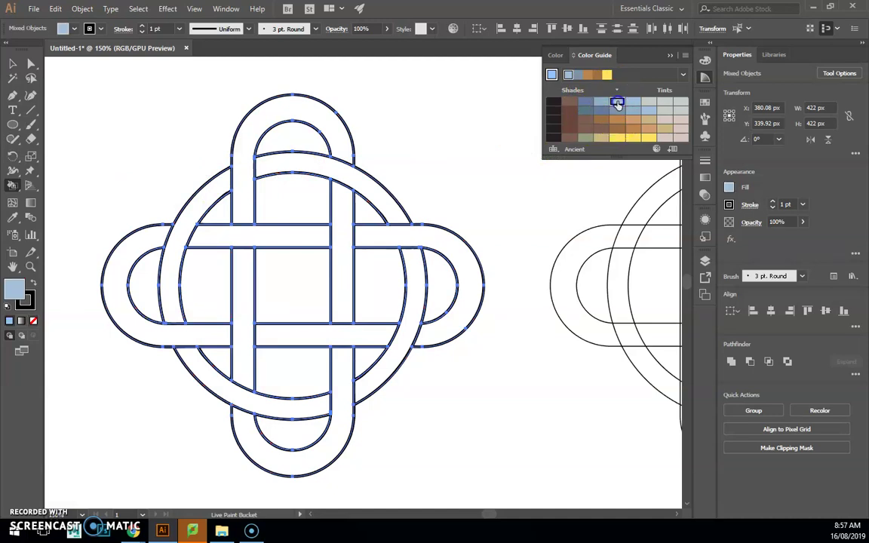
click(331, 122)
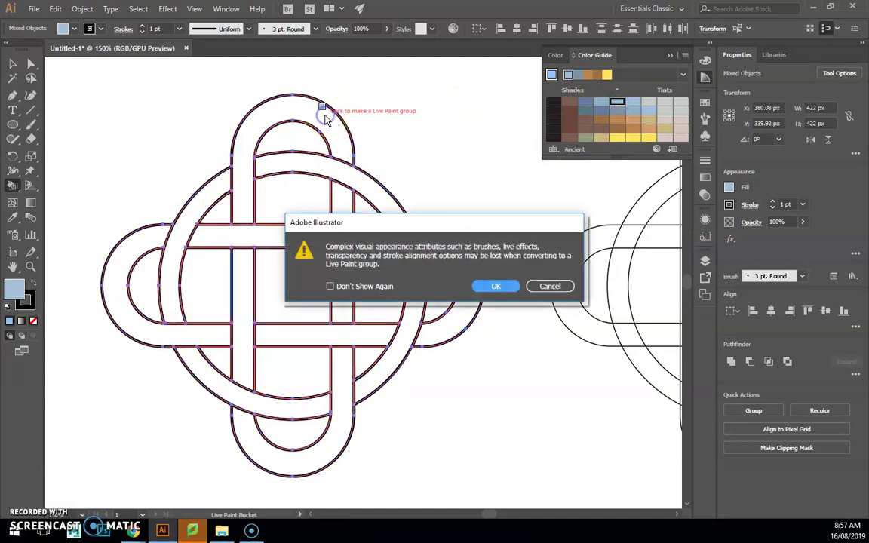
click(483, 286)
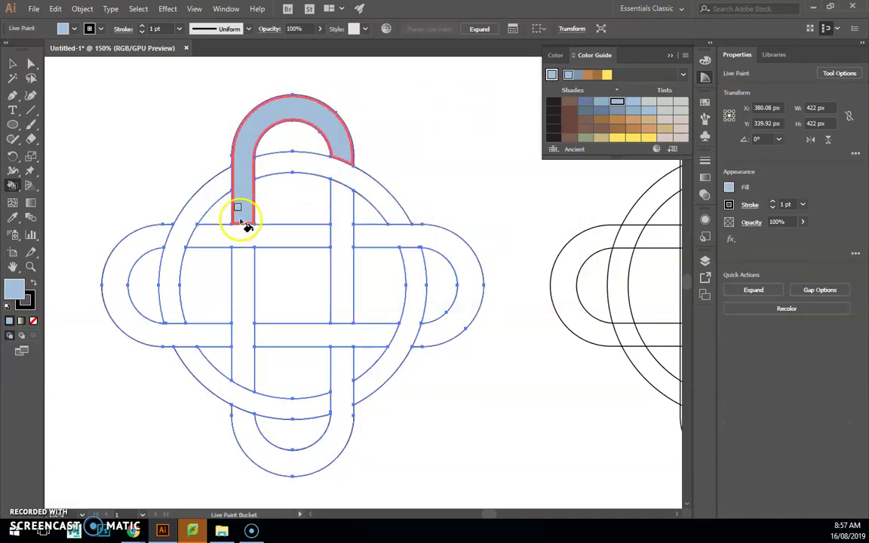
Paint the remaining sections of the knot's vertical loop light blue with the Live Paint Bucket.
click(246, 288)
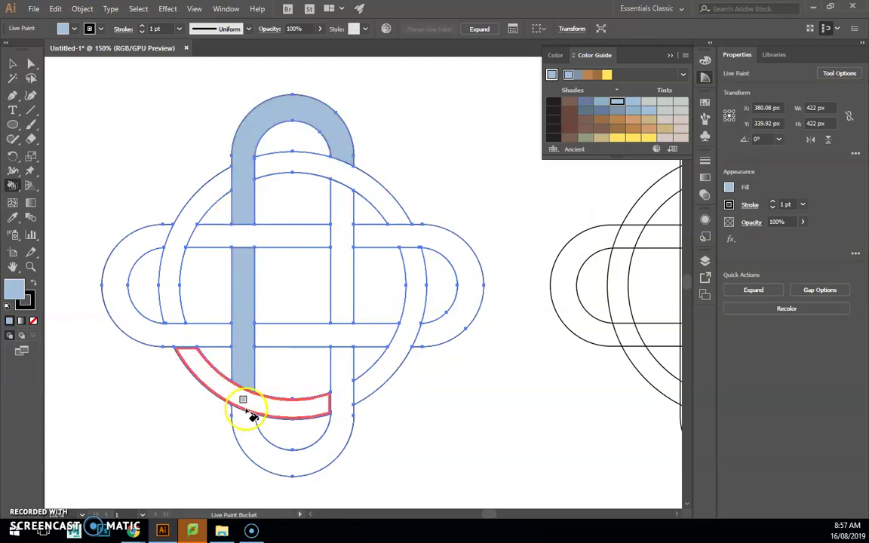
click(251, 414)
click(340, 291)
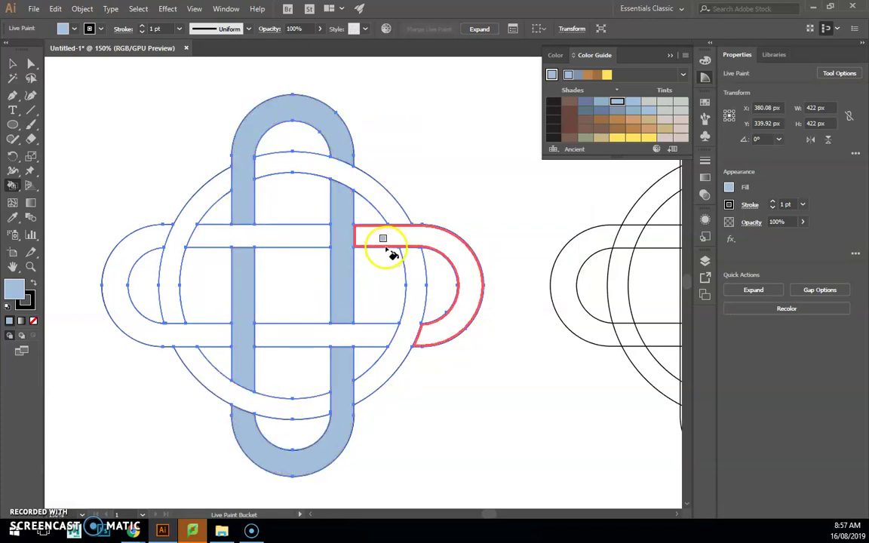
Paint all sections of the knot's circular ring with the gray-blue from the Color Guide.
click(620, 113)
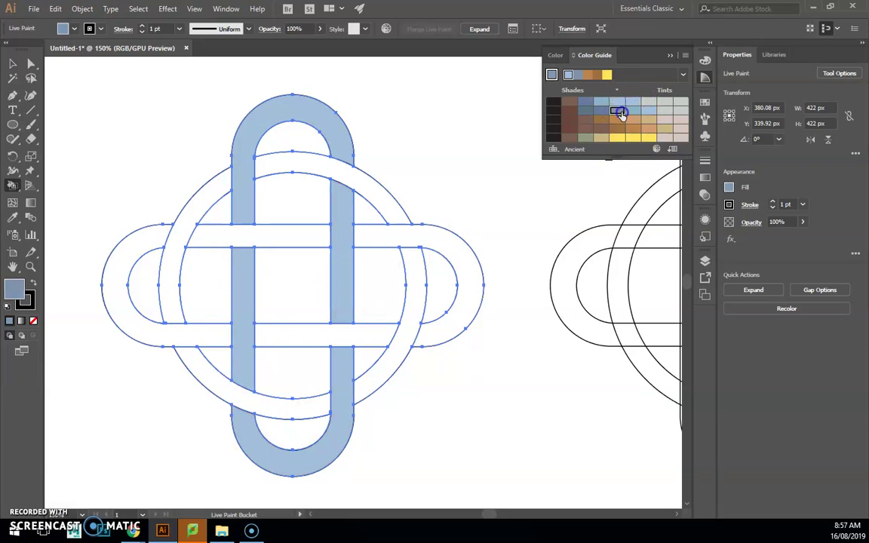
click(362, 185)
click(205, 190)
click(195, 360)
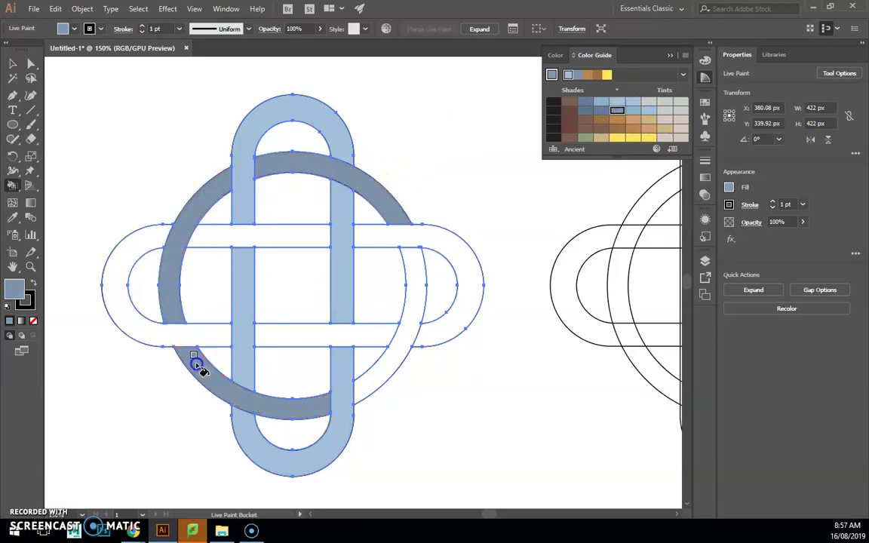
click(404, 348)
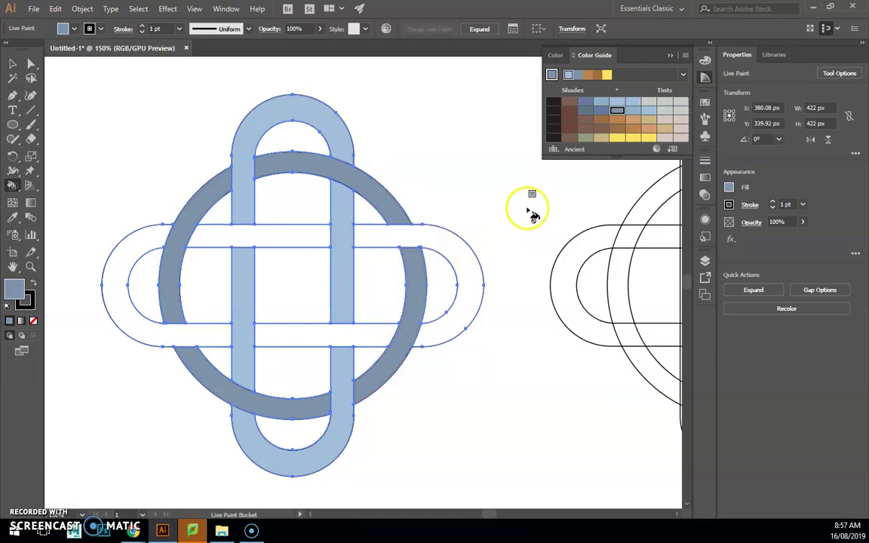
Paint all sections of the knot's horizontal loop with the orange-brown from the Color Guide.
click(414, 246)
click(310, 236)
click(140, 240)
click(140, 239)
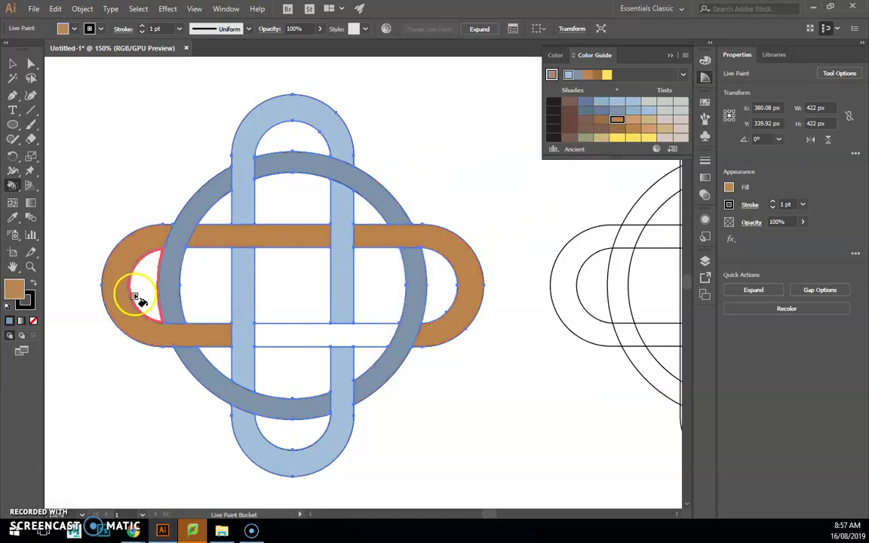
click(282, 334)
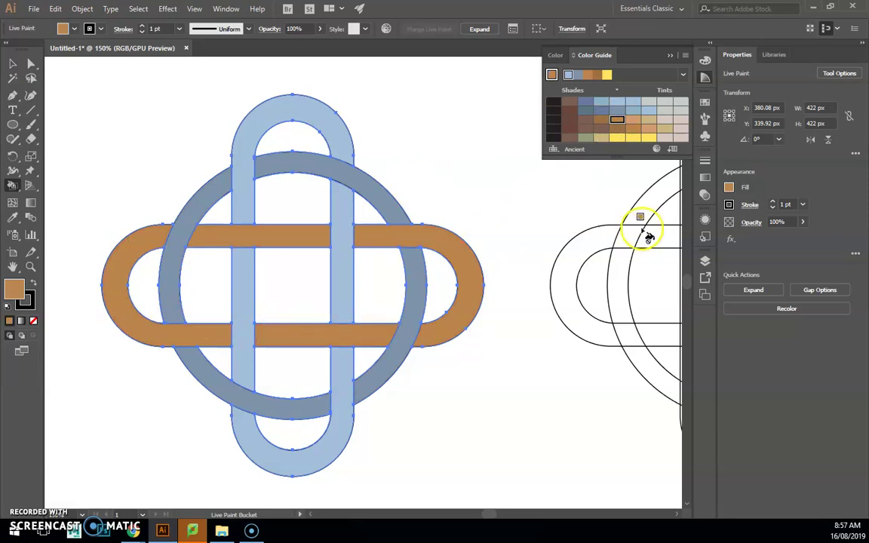
Fill all the enclosed gaps between the knot's bands with the near-black shade from the Color Guide.
click(552, 123)
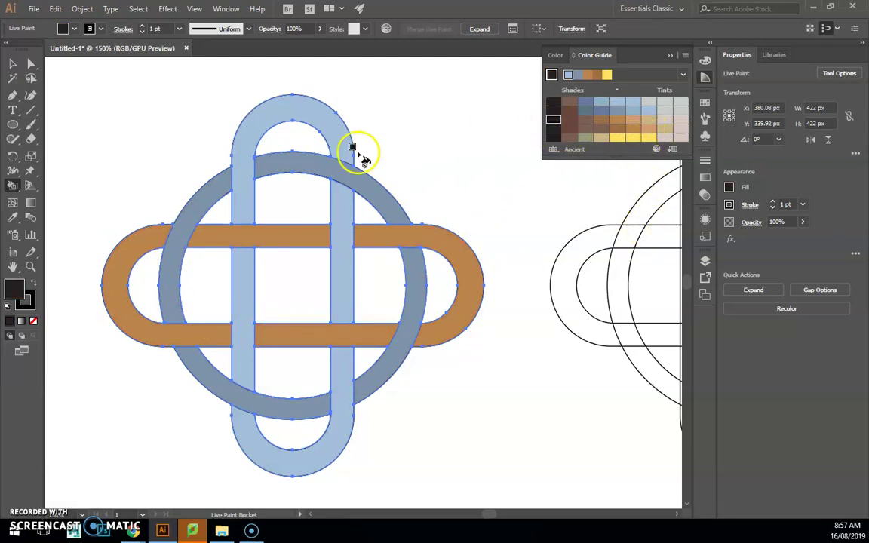
click(310, 194)
click(305, 141)
click(359, 202)
click(371, 273)
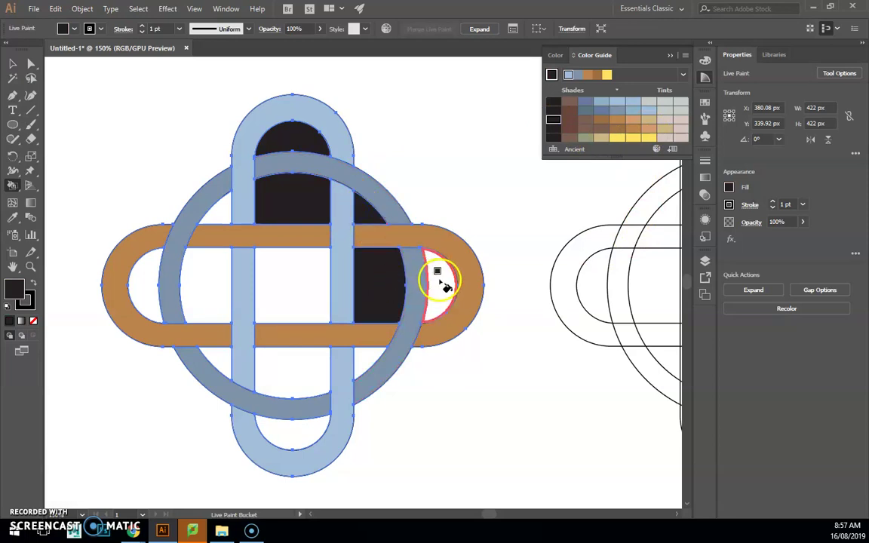
click(438, 283)
click(302, 277)
click(216, 287)
click(205, 208)
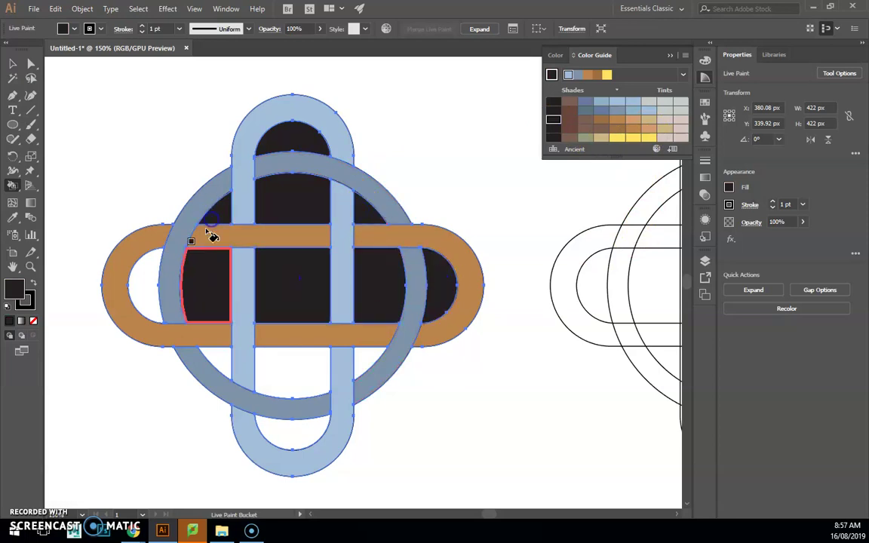
click(153, 280)
click(224, 359)
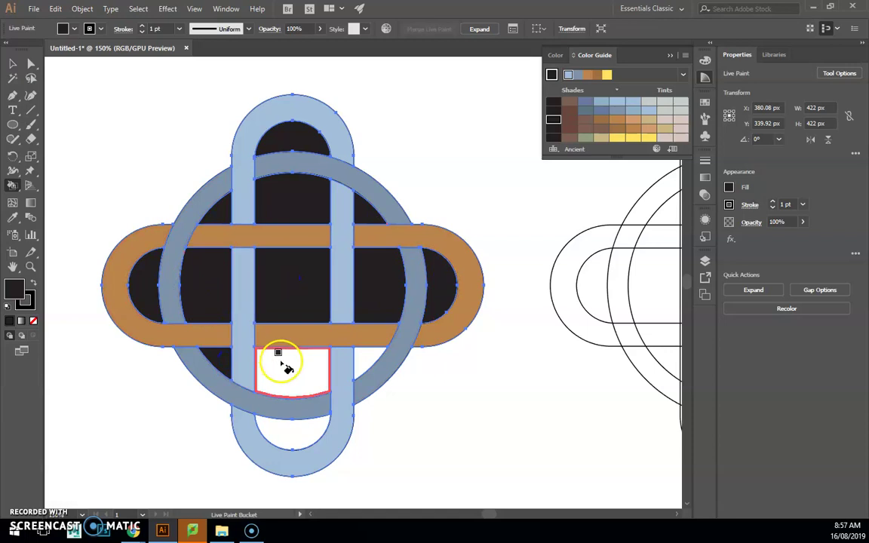
click(281, 363)
click(363, 360)
click(310, 424)
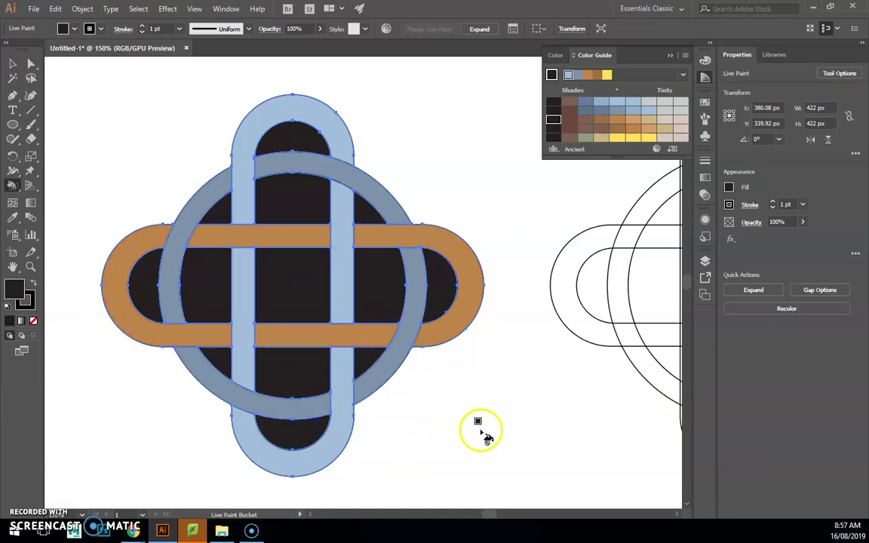
Deselect the painted knot and inspect its coloring alongside the unpainted copy.
key(v)
click(476, 386)
key(ctrl+minus)
key(ctrl+minus)
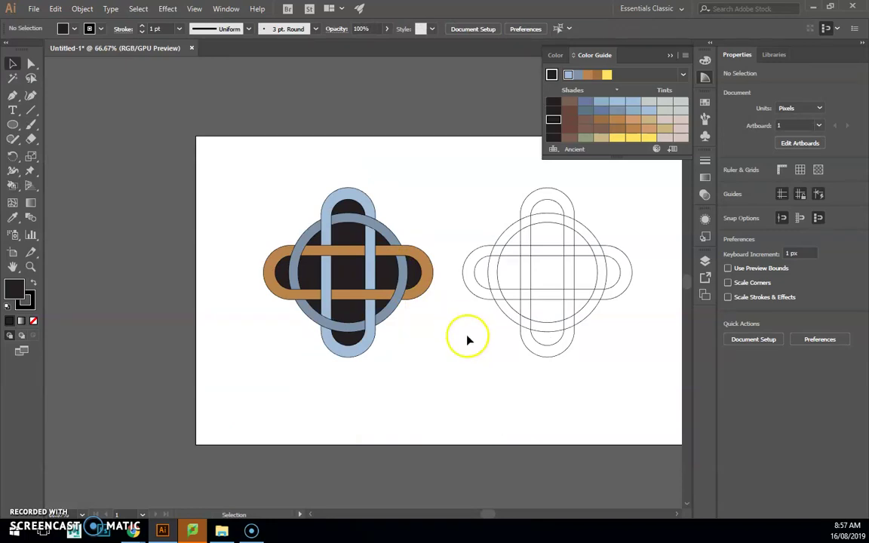
scroll(464, 336, up, 2)
scroll(381, 332, down, 1)
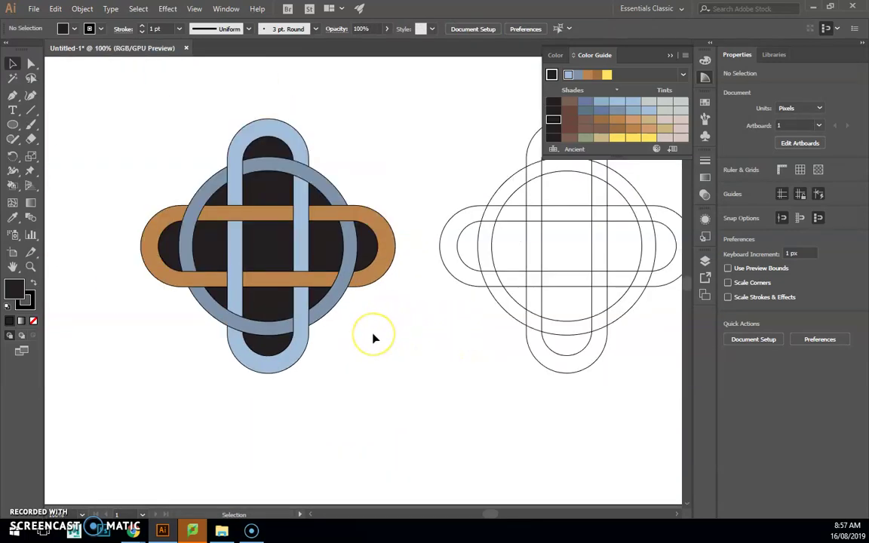